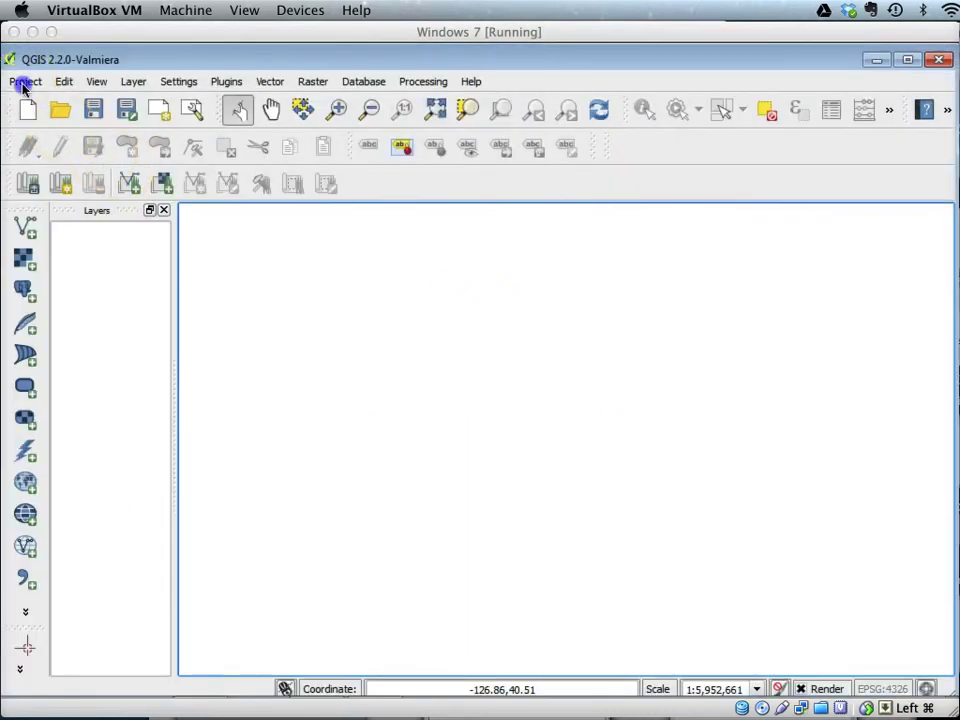
- Open the saved nevada_layers project from the Project menu
click(22, 85)
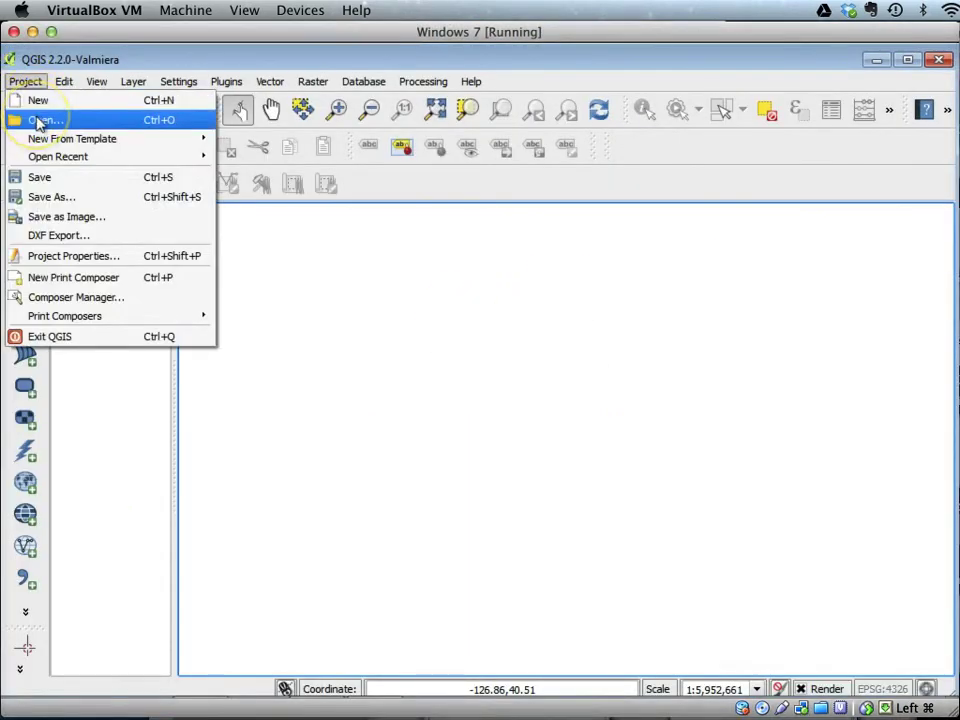
click(38, 120)
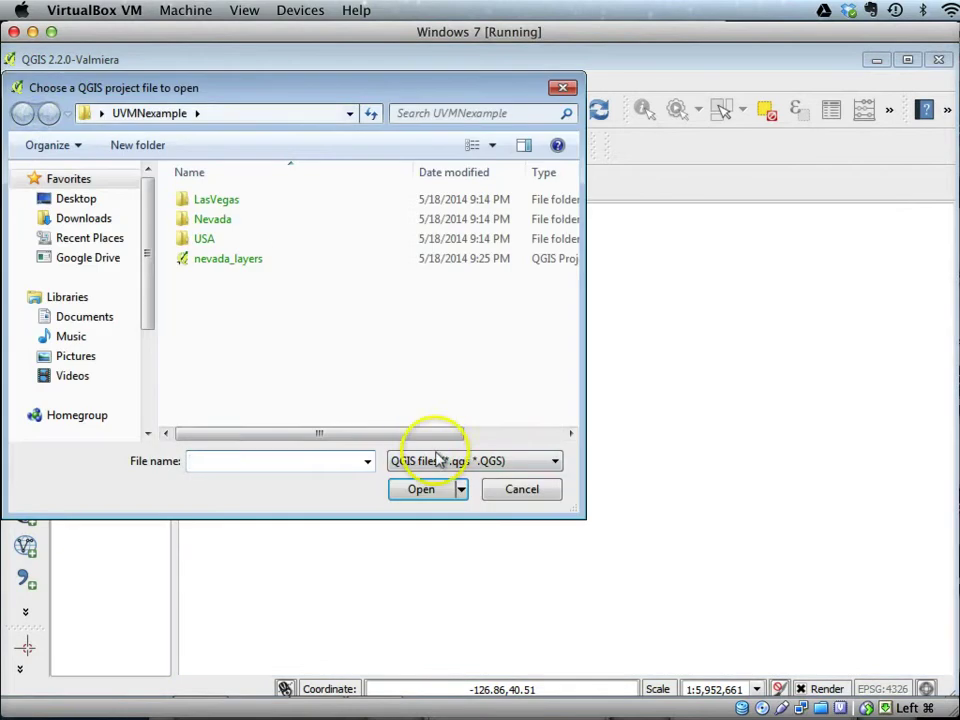
click(236, 265)
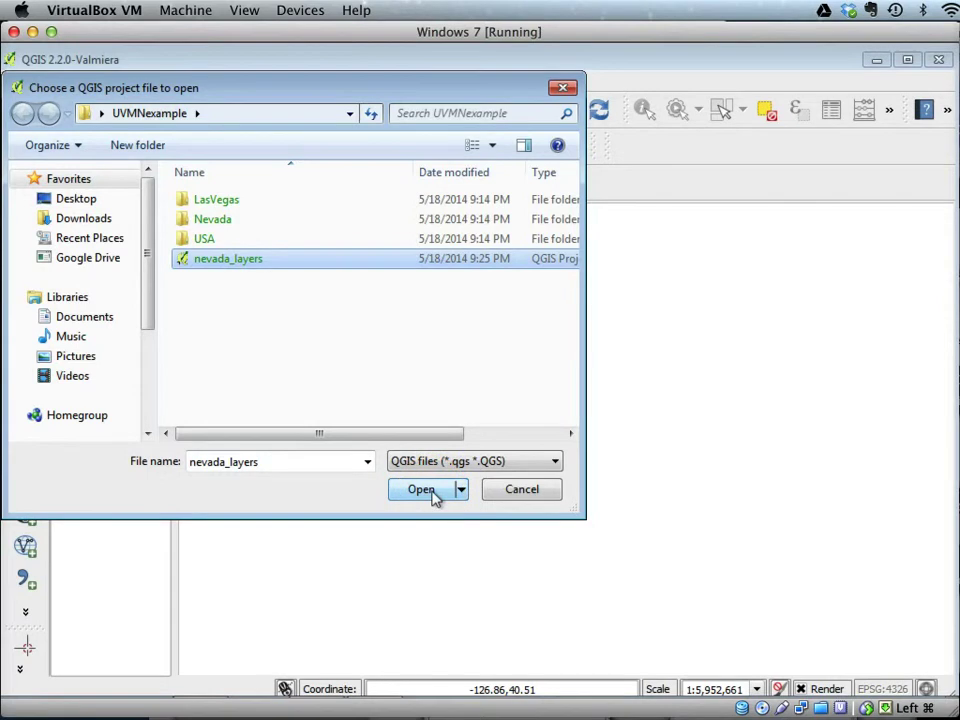
click(433, 497)
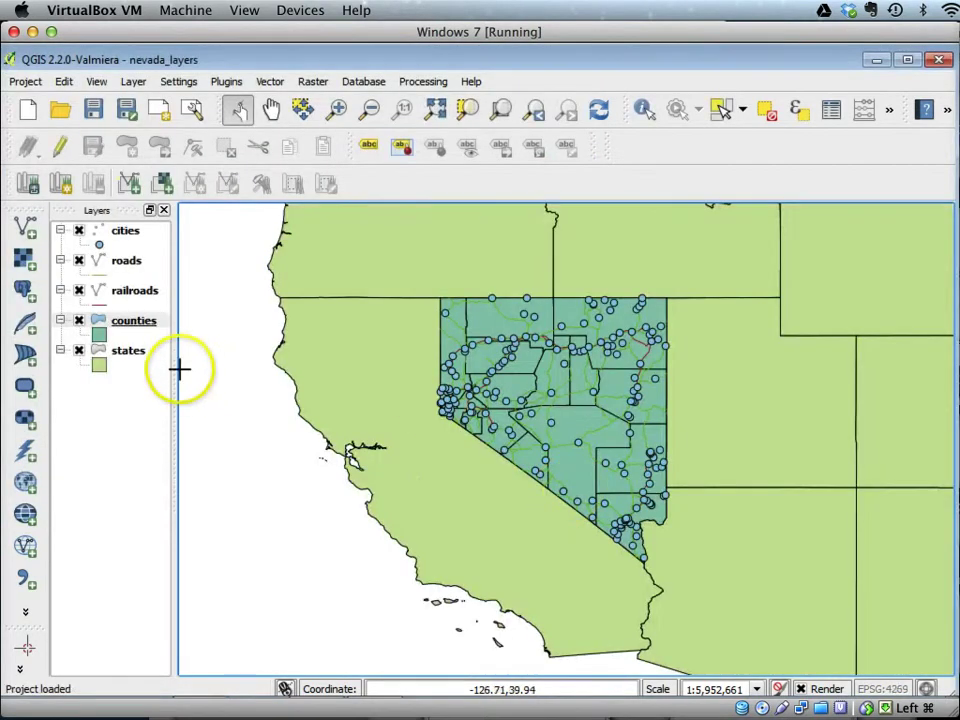
click(147, 320)
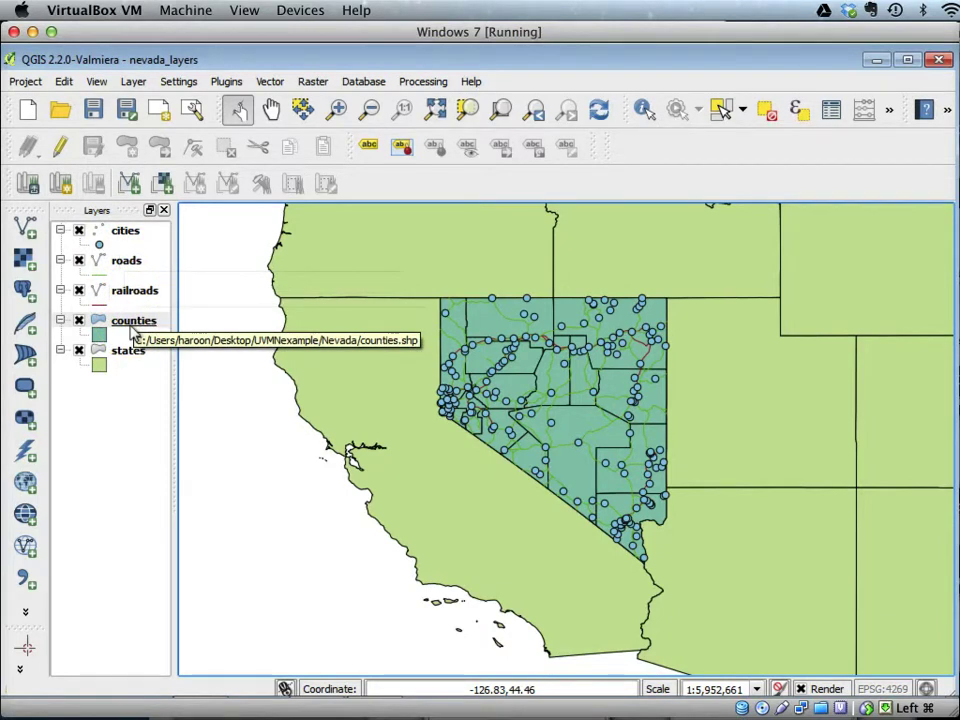
drag(133, 333, 126, 240)
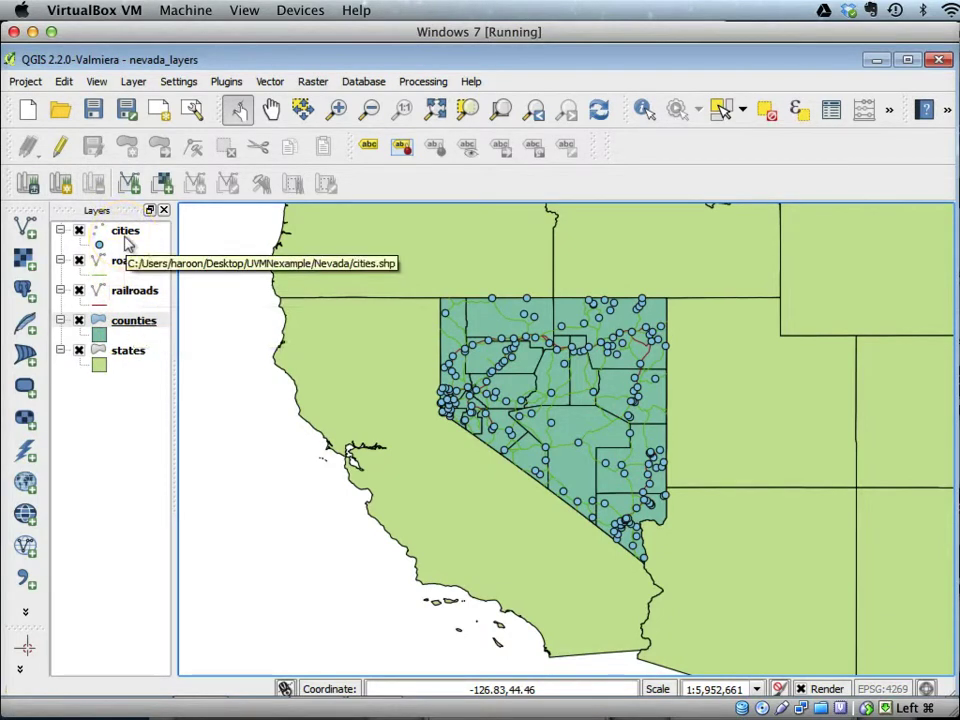
mouse_move(127, 240)
mouse_down()
mouse_move(122, 270)
mouse_move(98, 285)
mouse_move(125, 268)
mouse_up()
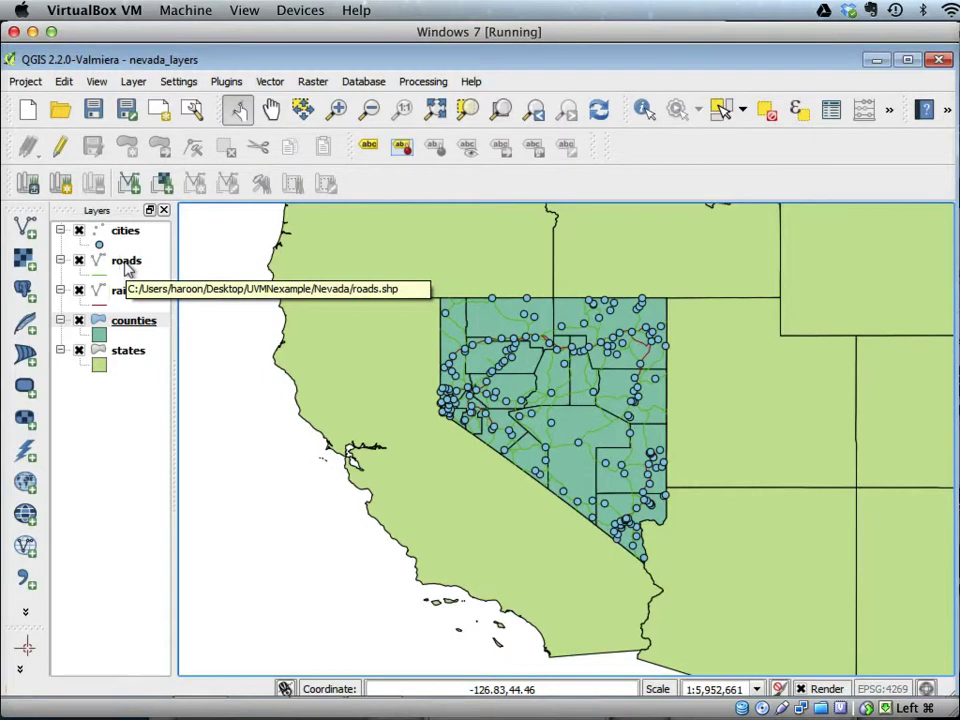
- Open the Properties of the roads layer from its context menu
right_click(127, 268)
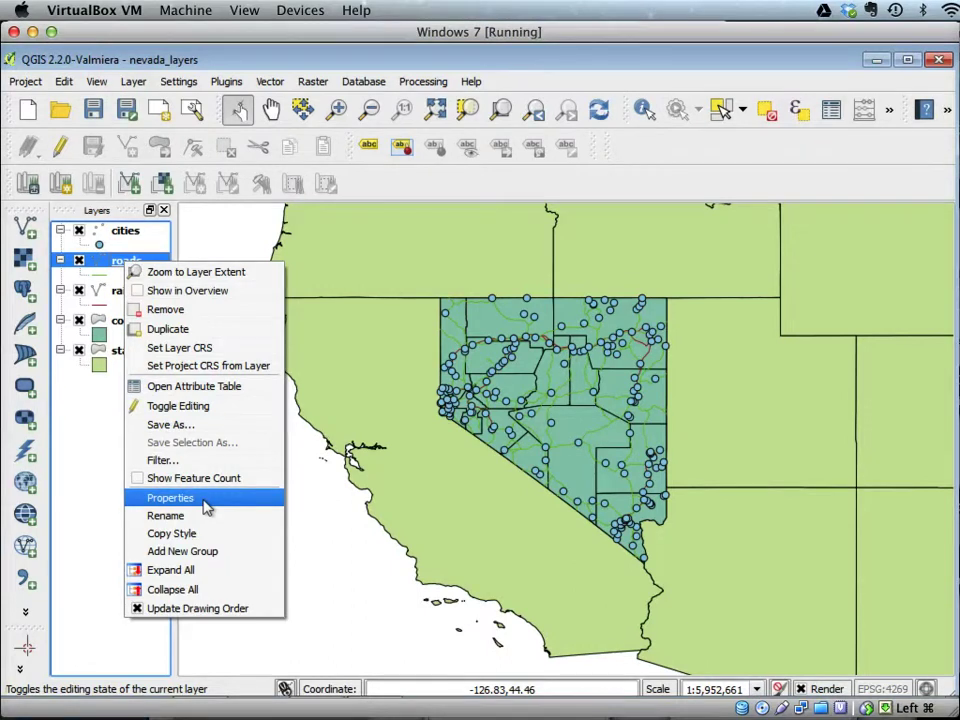
click(203, 499)
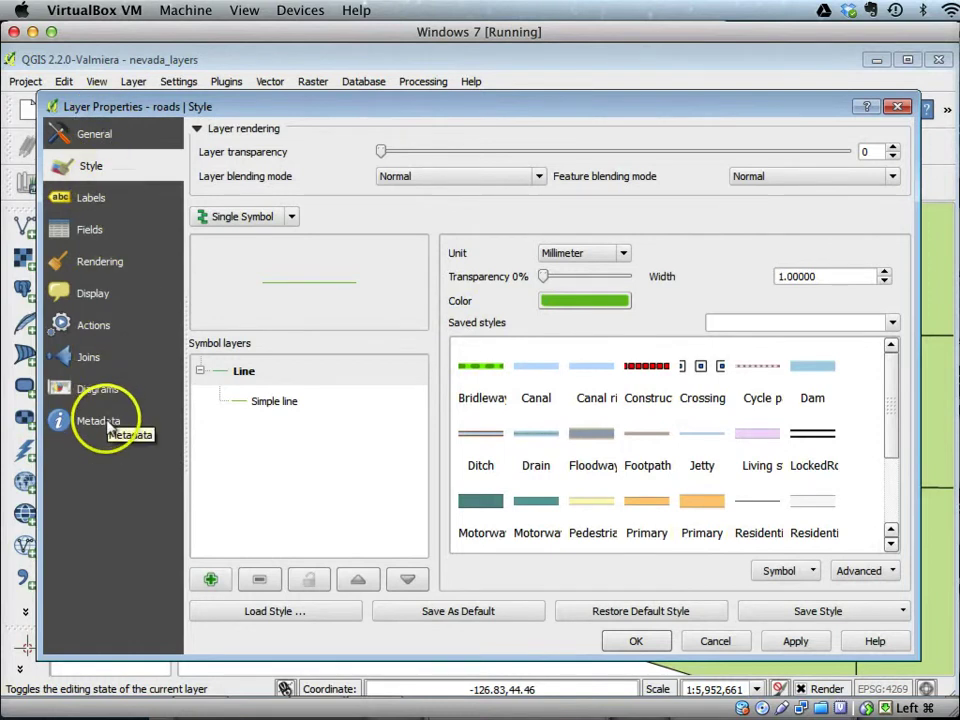
- On the Style page, apply the saved Road line style to the roads layer
click(90, 171)
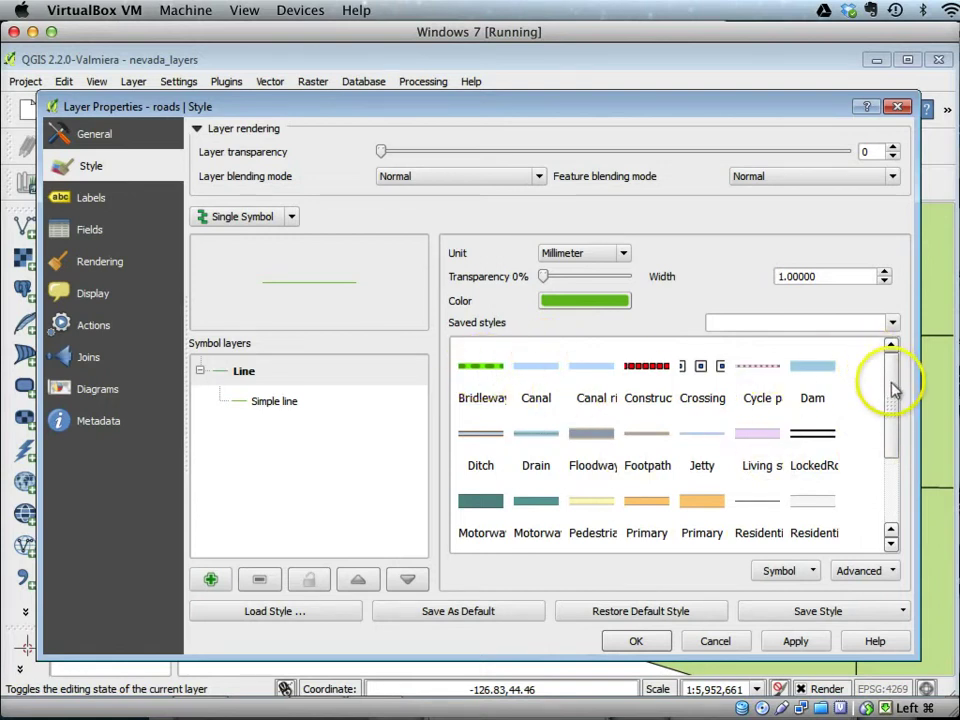
drag(891, 392, 895, 500)
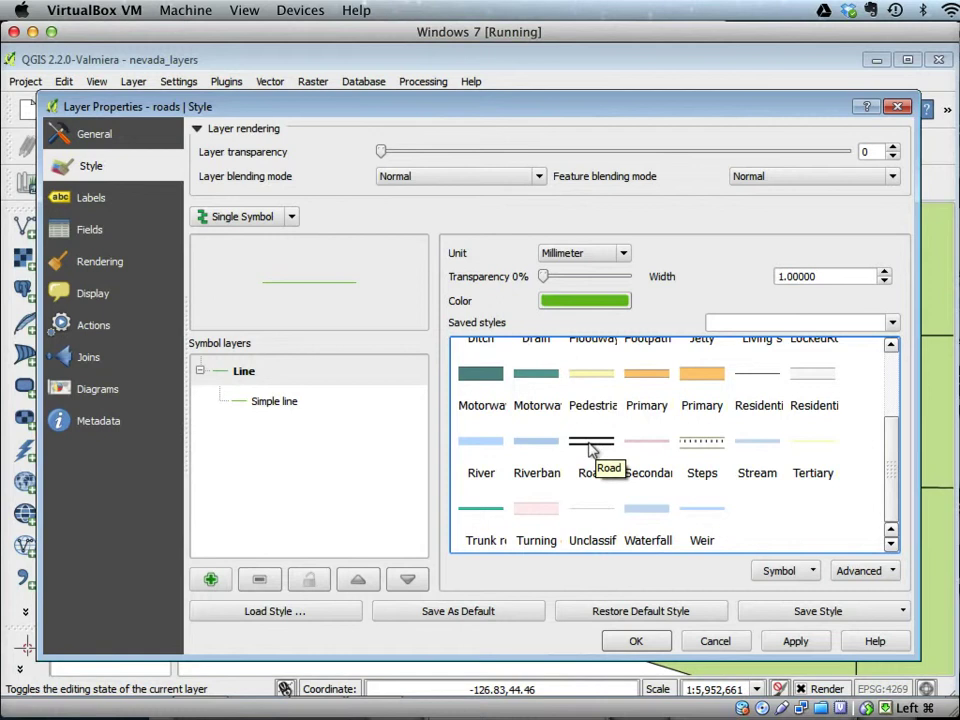
click(590, 447)
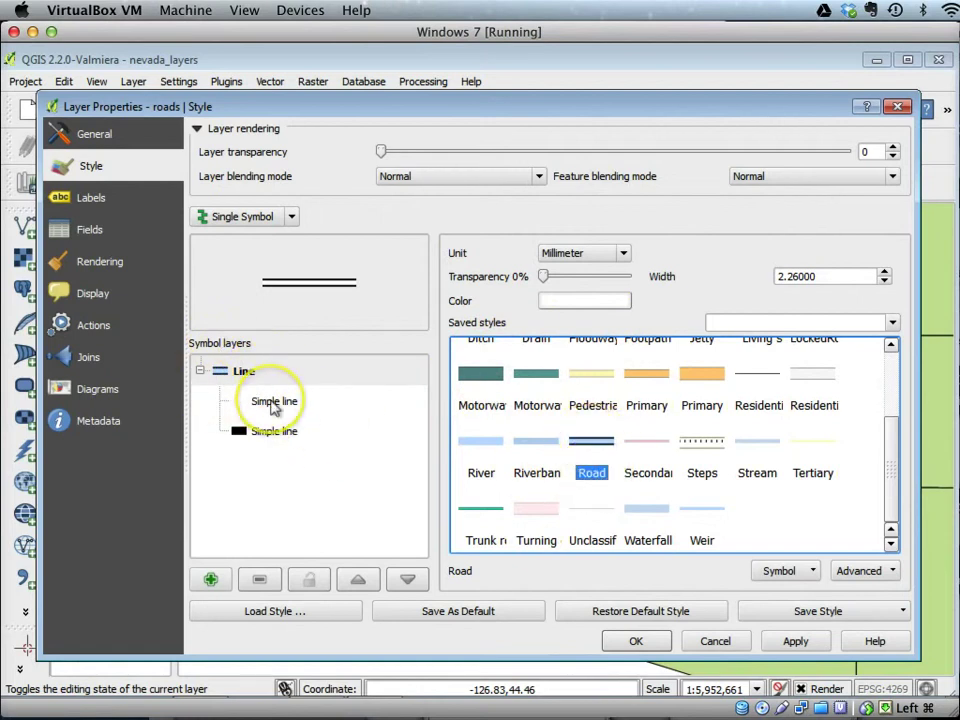
drag(287, 458, 252, 437)
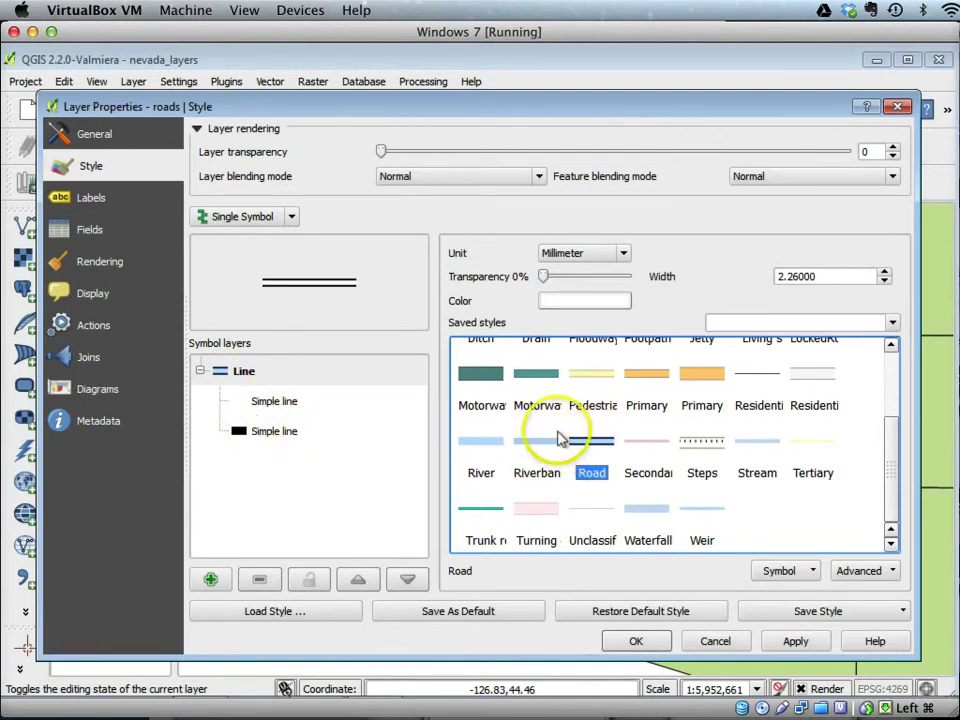
- Make the road symbol's inner line yellow, apply, and close the properties
click(259, 406)
click(259, 406)
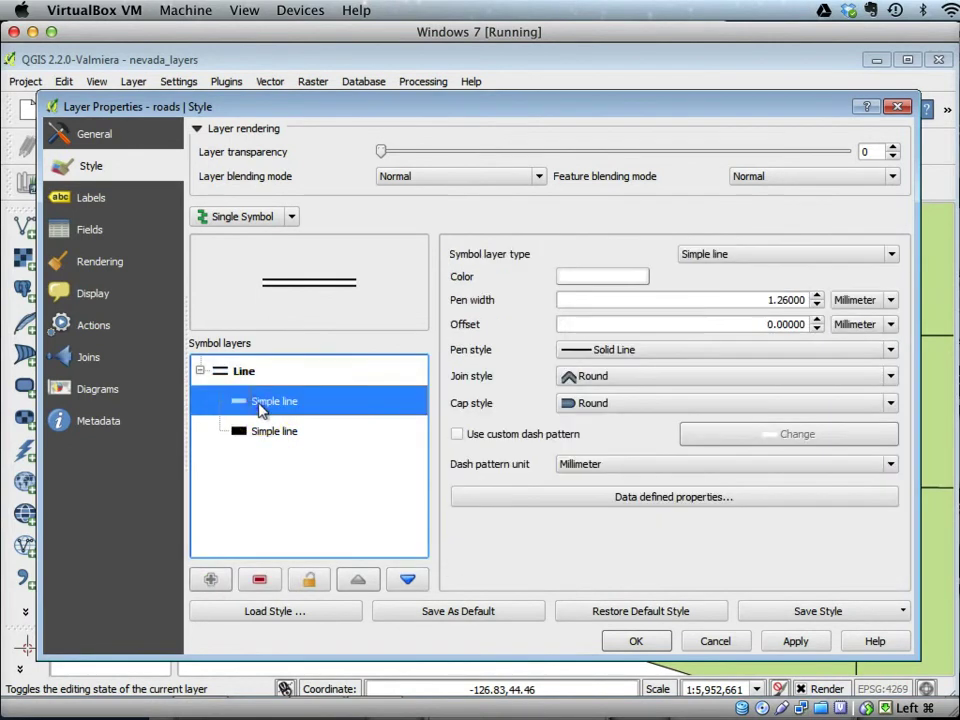
click(622, 278)
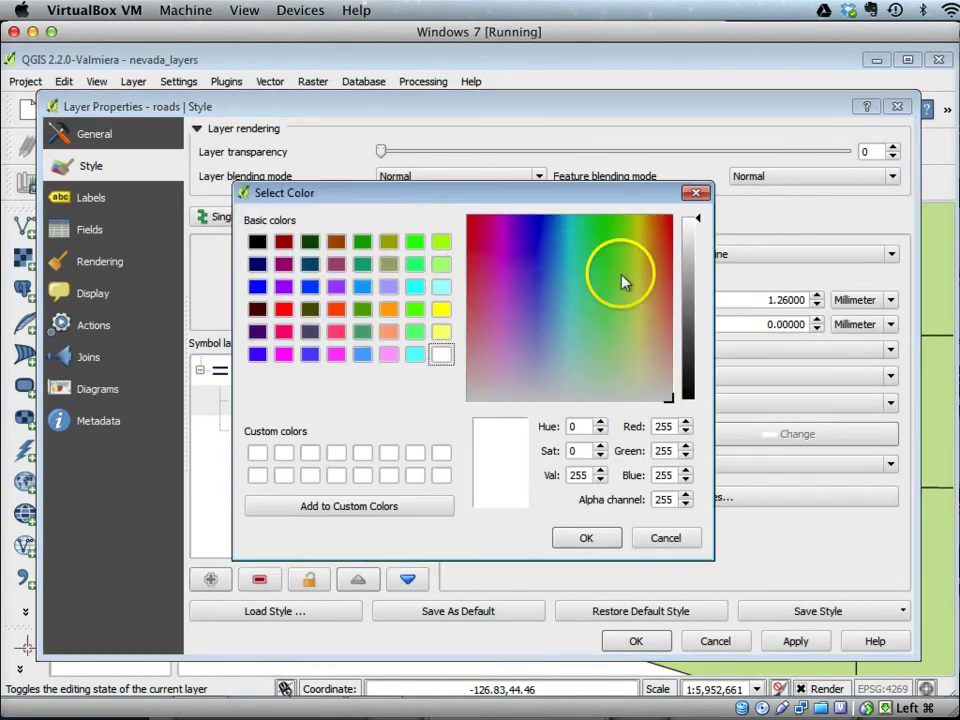
click(442, 310)
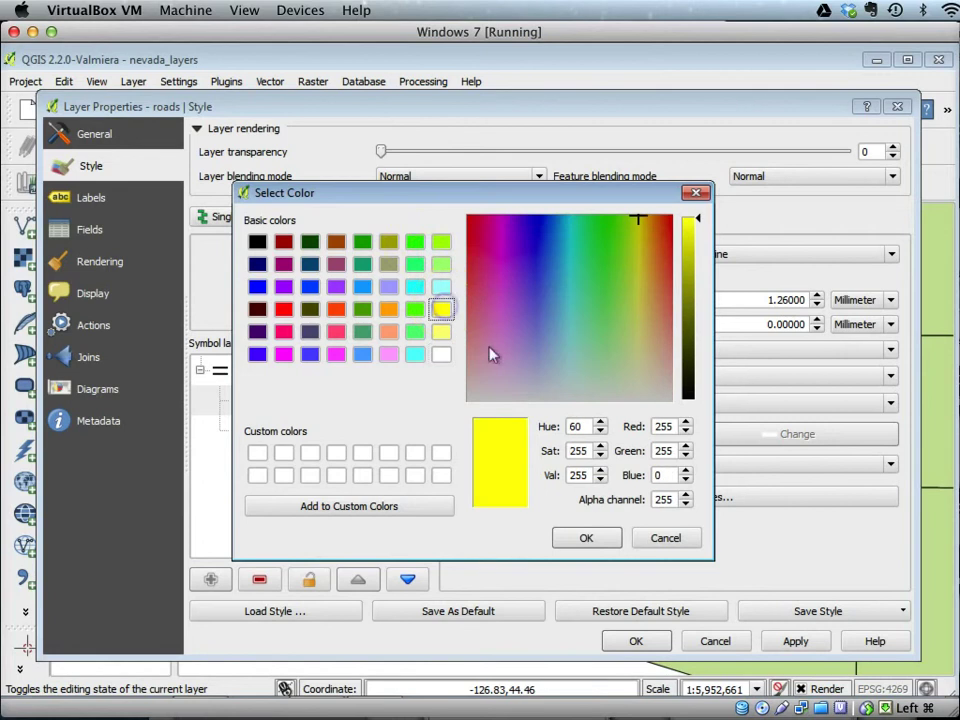
click(600, 537)
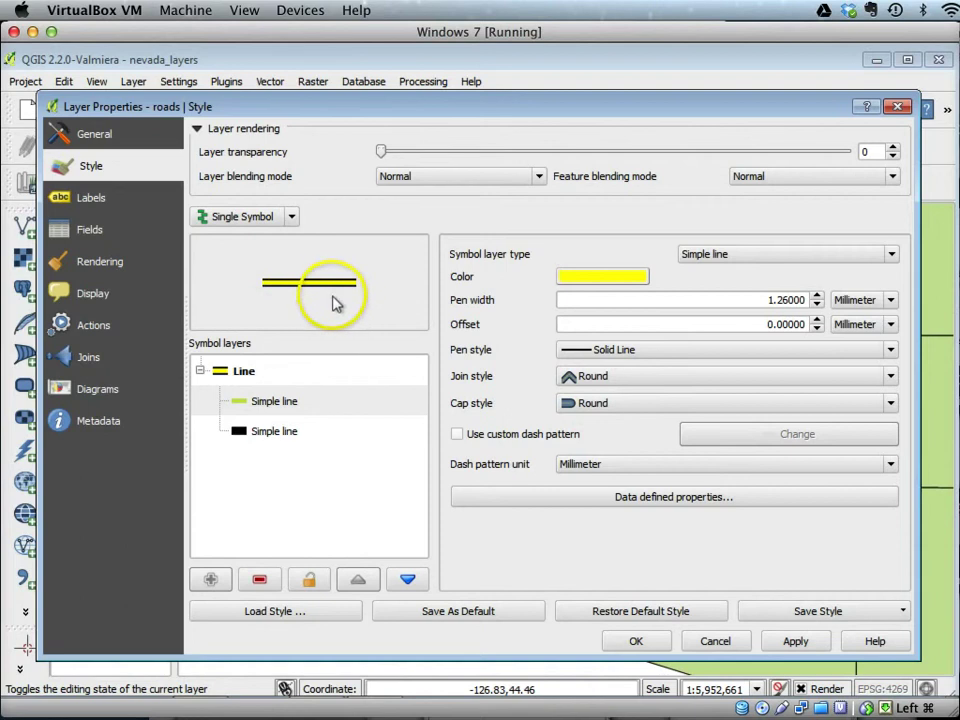
click(795, 643)
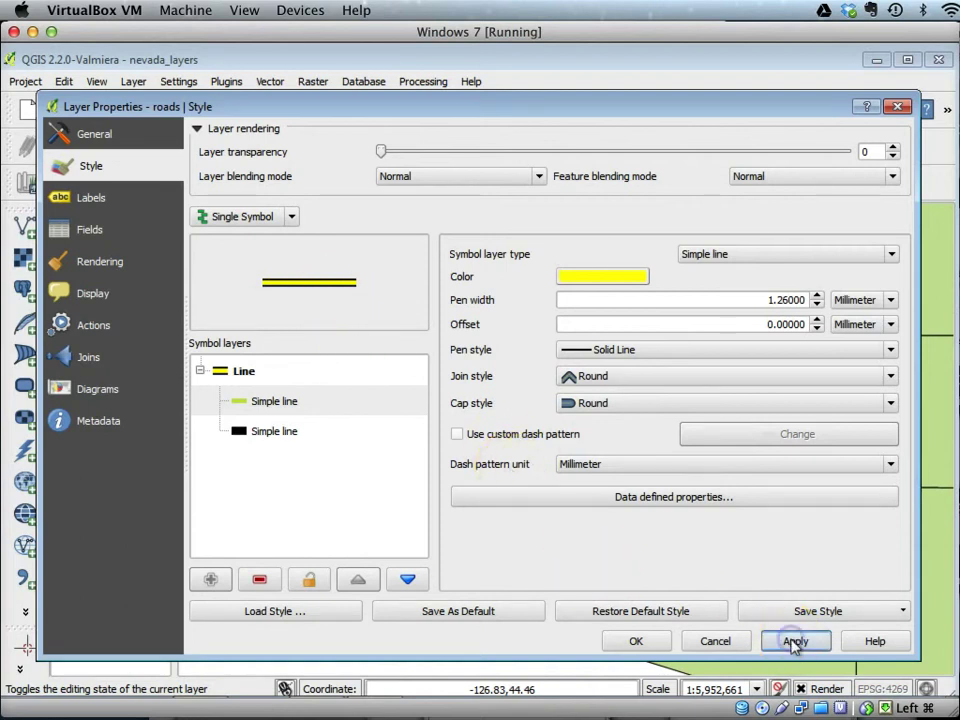
click(637, 643)
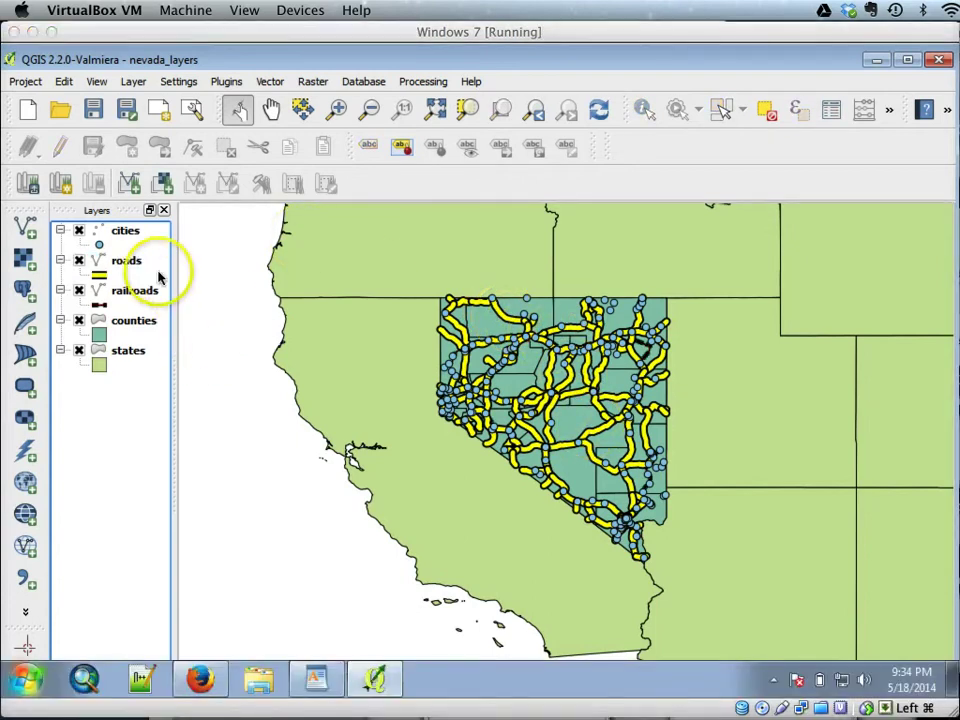
- Open the Properties of the cities layer from its context menu
right_click(125, 231)
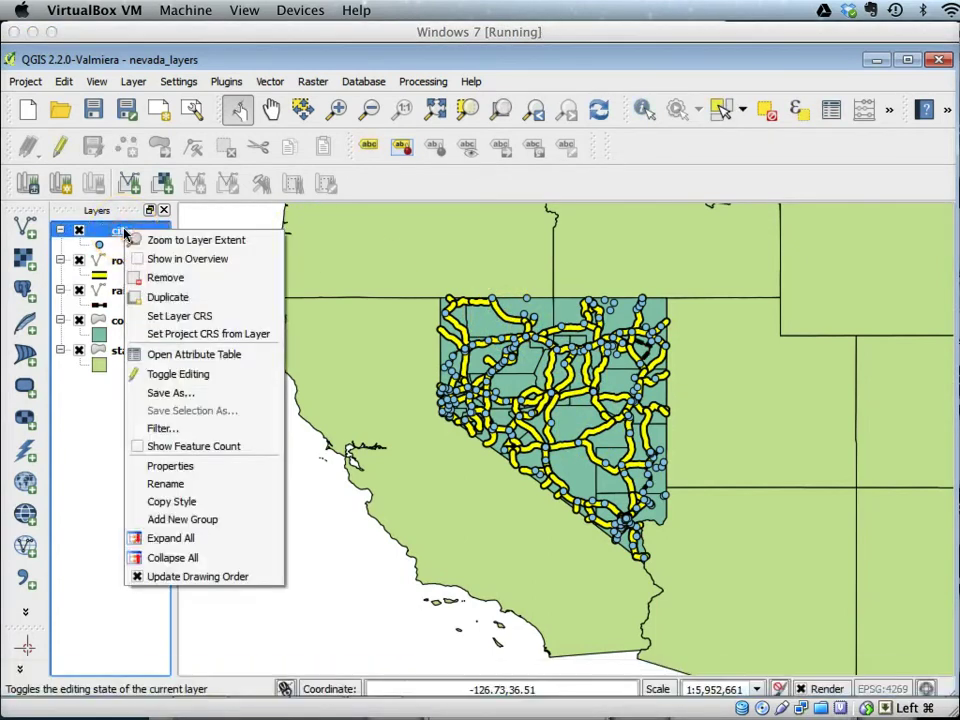
click(170, 466)
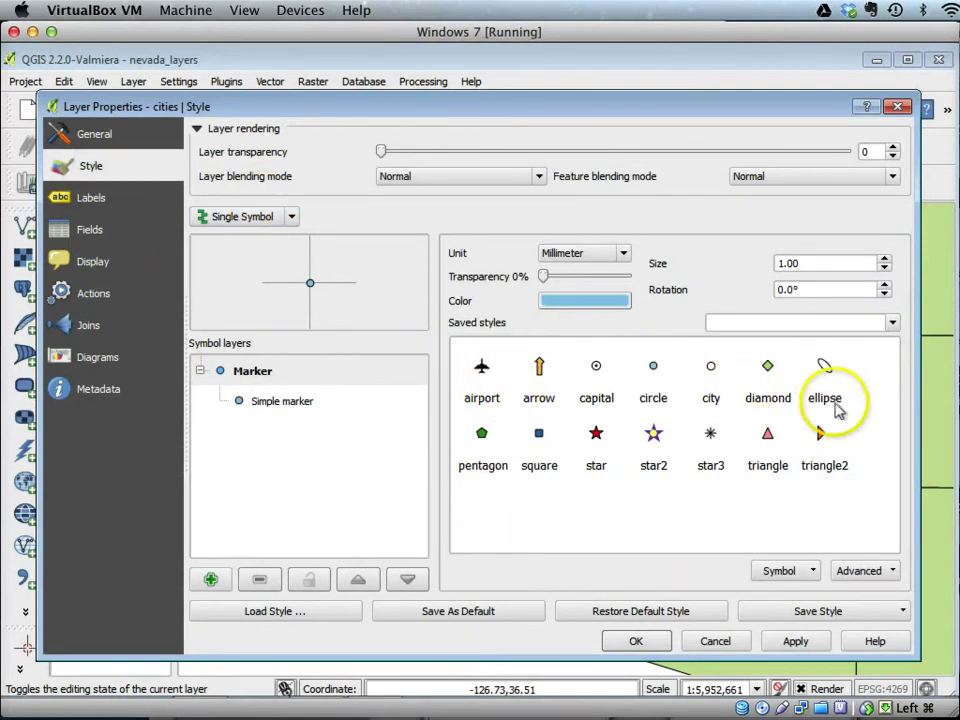
- Switch the city markers to the saved star style and colour them blue
click(596, 436)
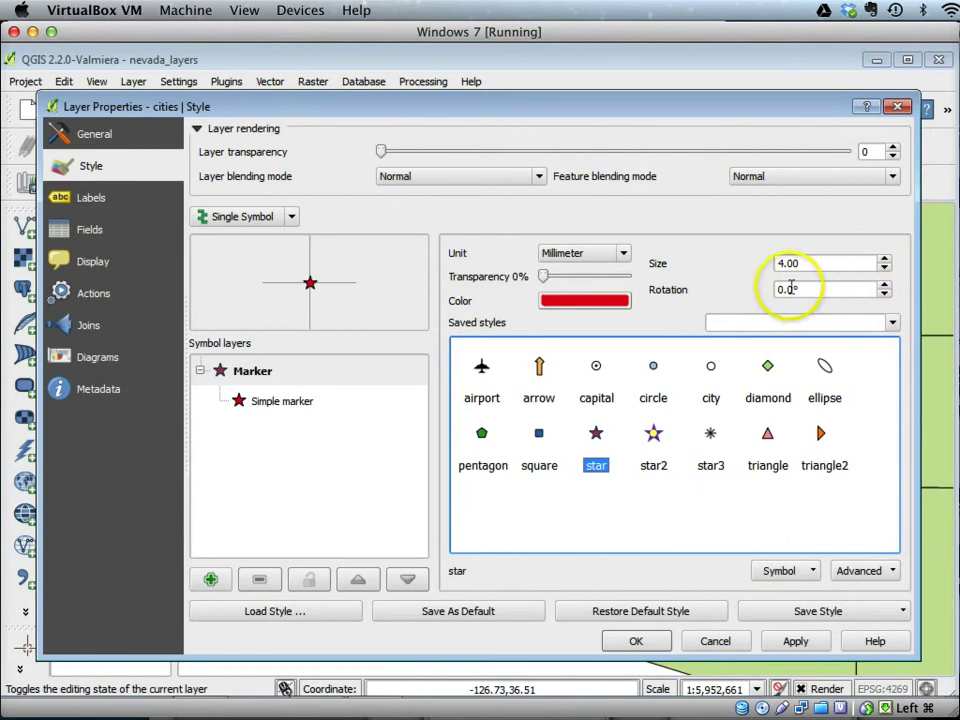
click(585, 302)
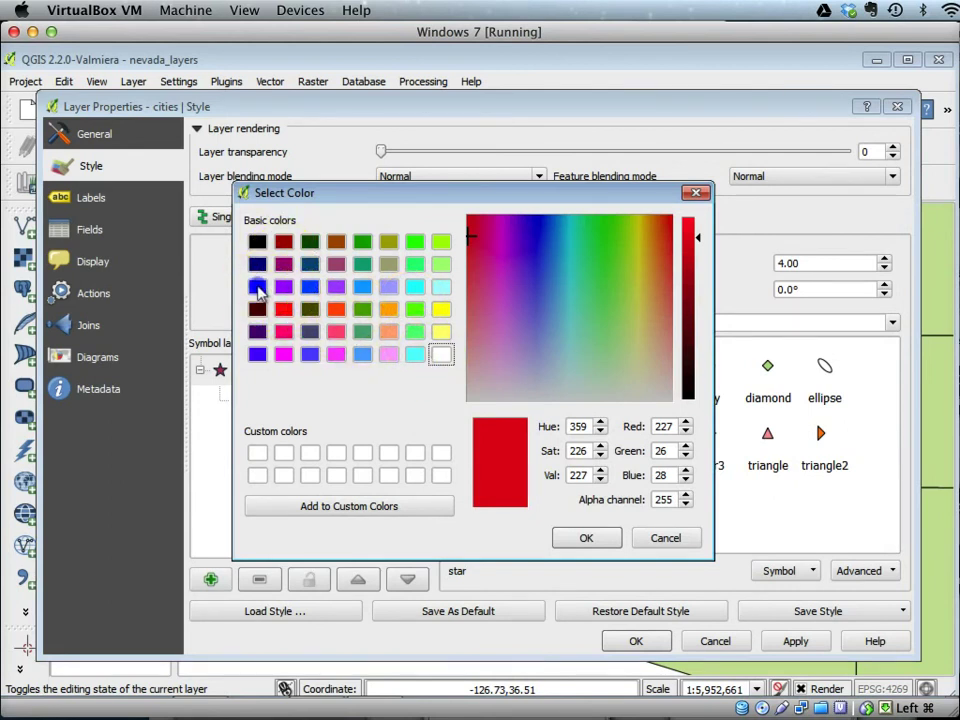
click(260, 288)
click(598, 542)
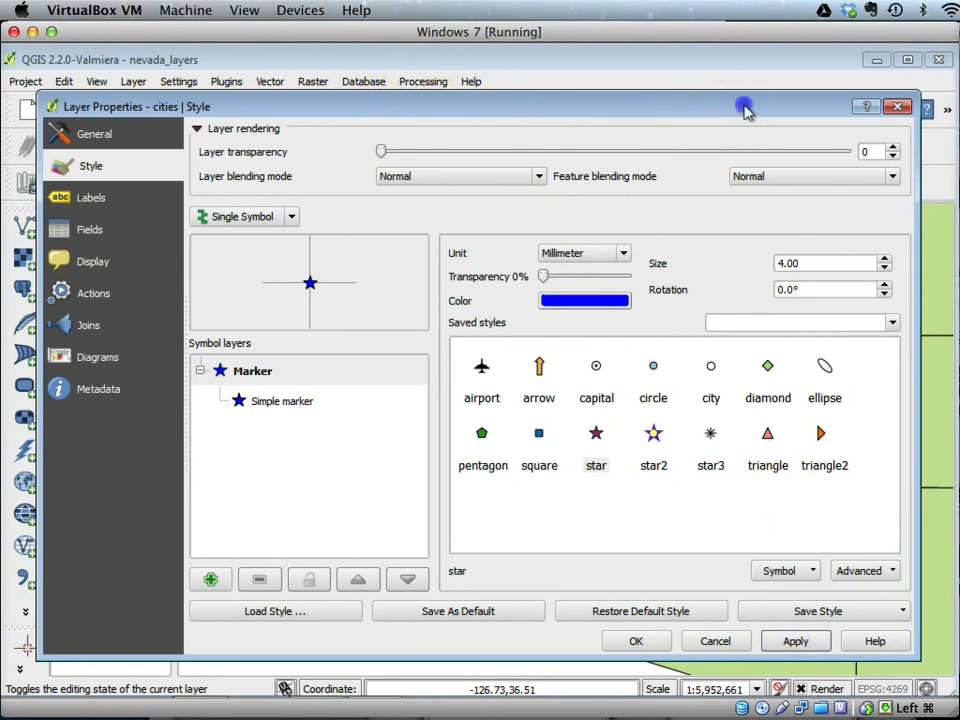
- Drag the properties window aside to check the blue stars, then confirm with OK
mouse_move(745, 110)
mouse_down()
mouse_move(94, 106)
mouse_move(197, 137)
mouse_move(204, 124)
mouse_move(240, 118)
mouse_up()
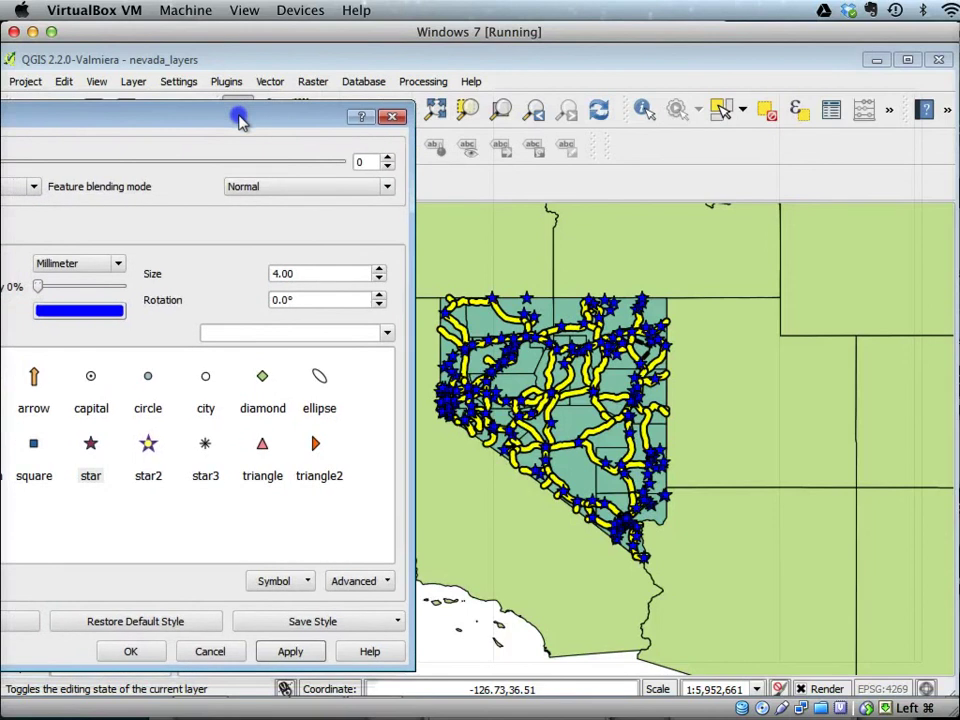
mouse_move(345, 110)
mouse_down()
mouse_move(557, 81)
mouse_move(636, 94)
mouse_up()
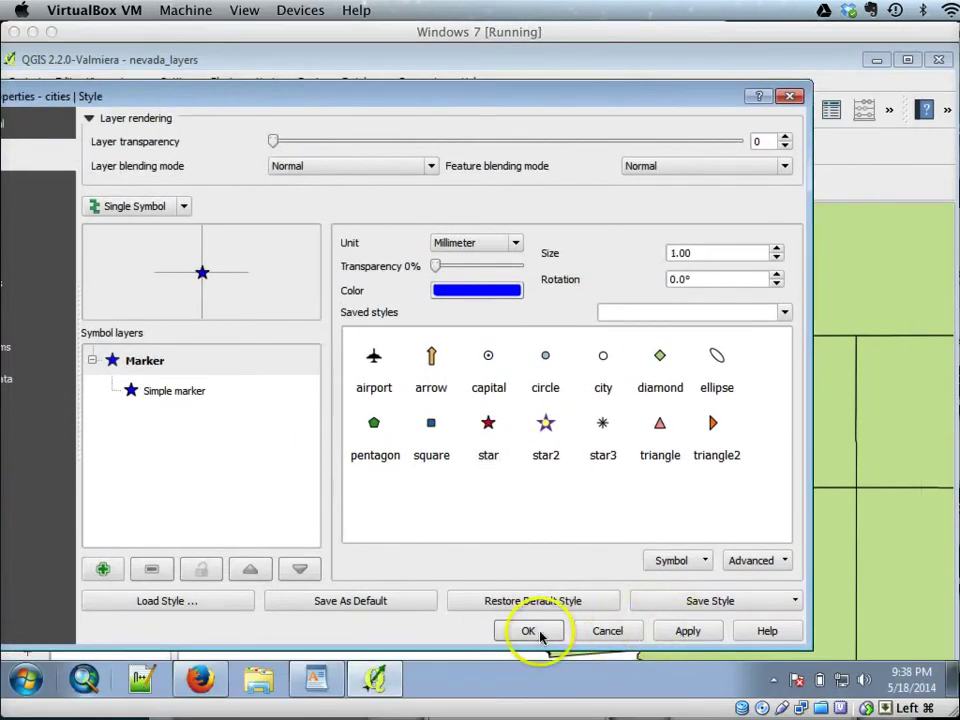
click(540, 635)
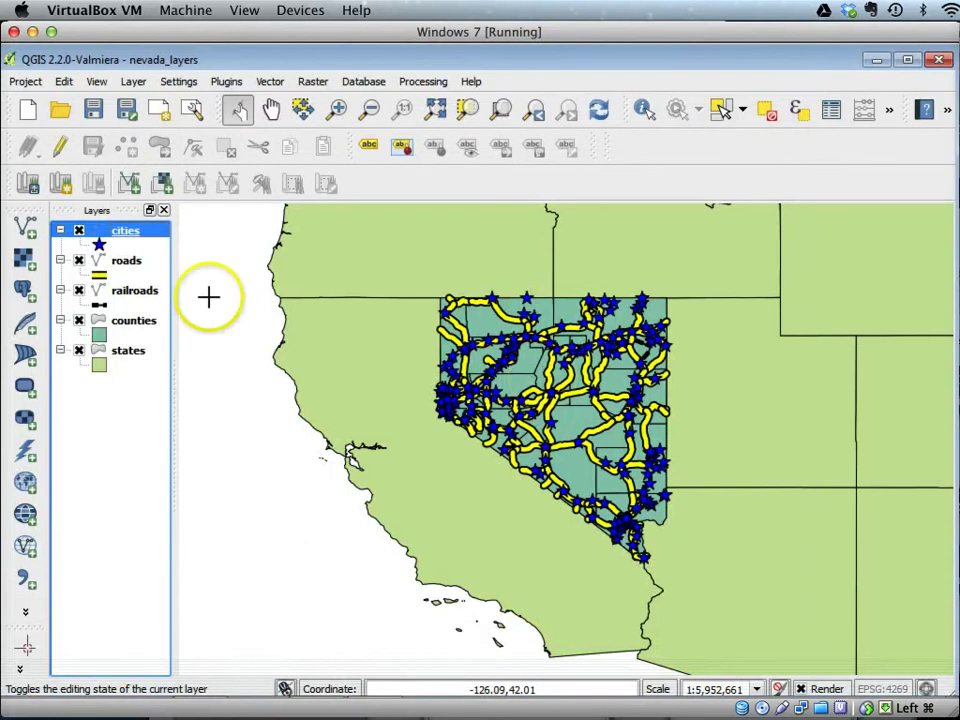